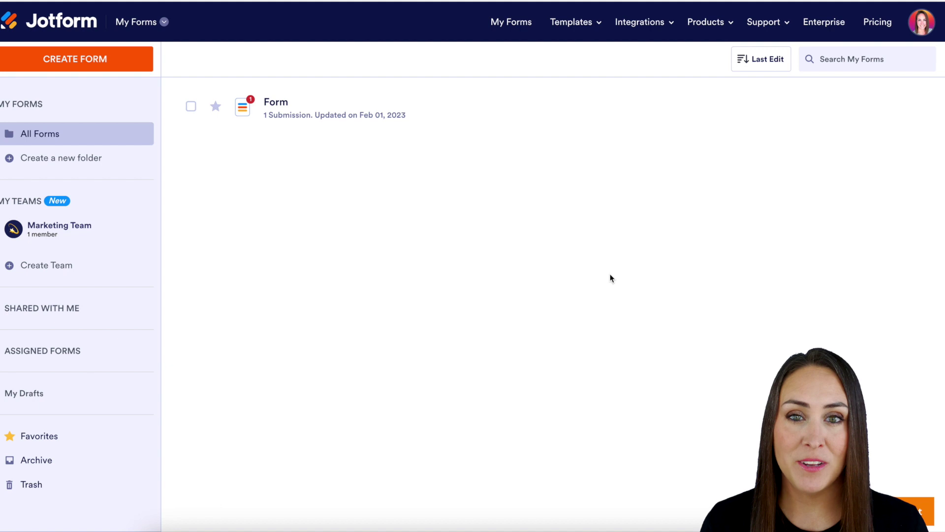
- Switch to My Sign Documents from the product list and start a new sign document
left_click(163, 22)
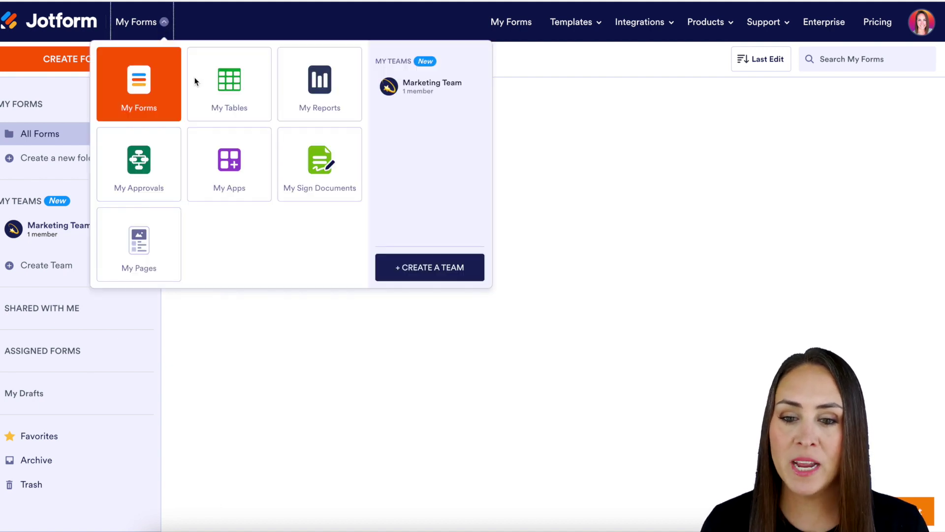
left_click(333, 180)
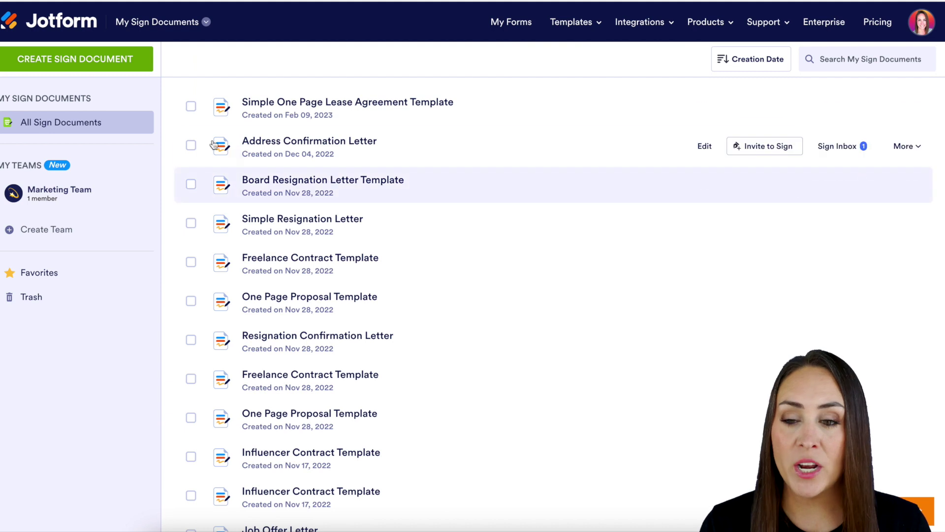
left_click(104, 63)
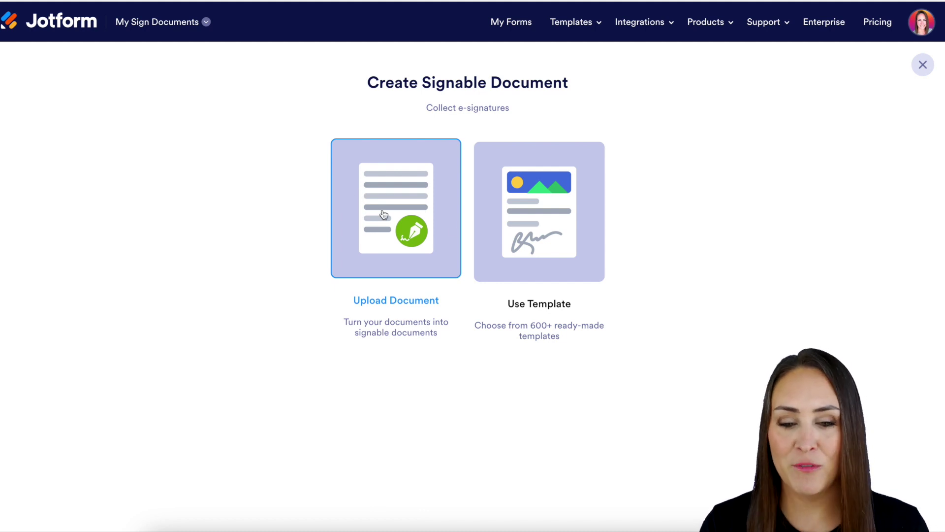
- Choose to start from a template and pick the Simple One Page Lease Agreement Template
left_click(544, 211)
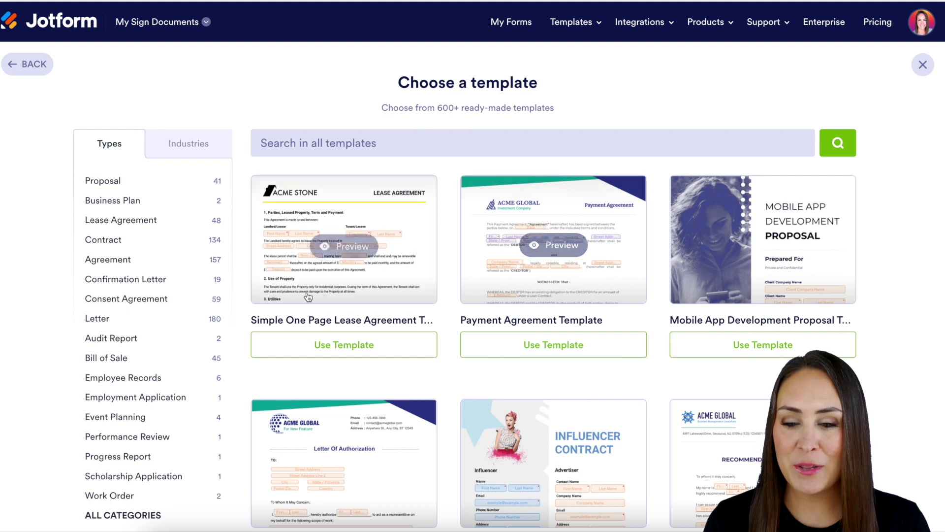
left_click(350, 353)
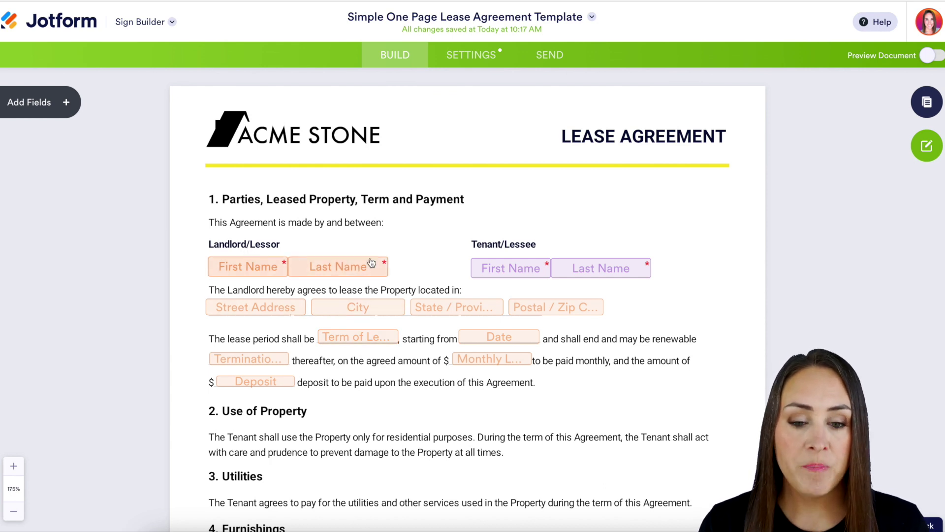
scroll(482, 274, "down", 1)
scroll(457, 295, "down", 8)
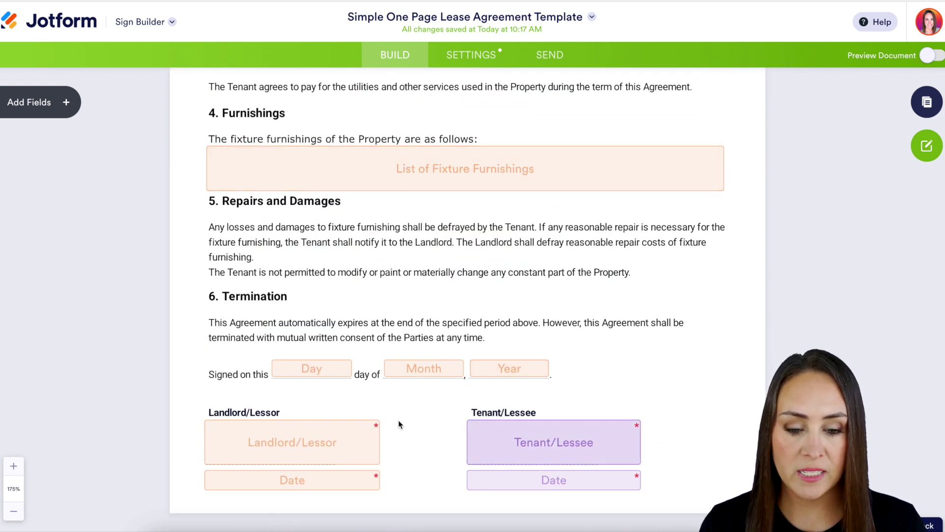
scroll(433, 335, "up", 9)
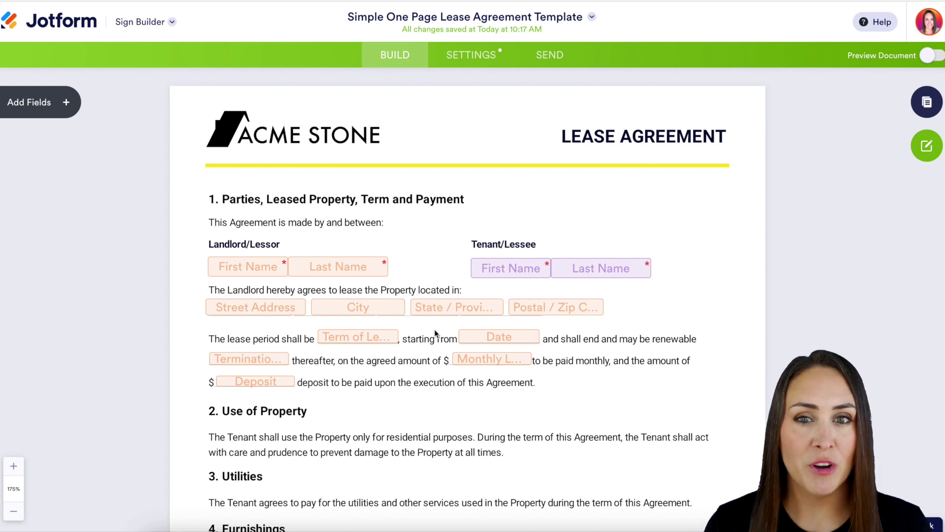
- Add an Email field assigned to Tenant/Lessee above the tenant's name, then open Settings
left_click(56, 106)
left_click_drag(46, 149, 675, 235)
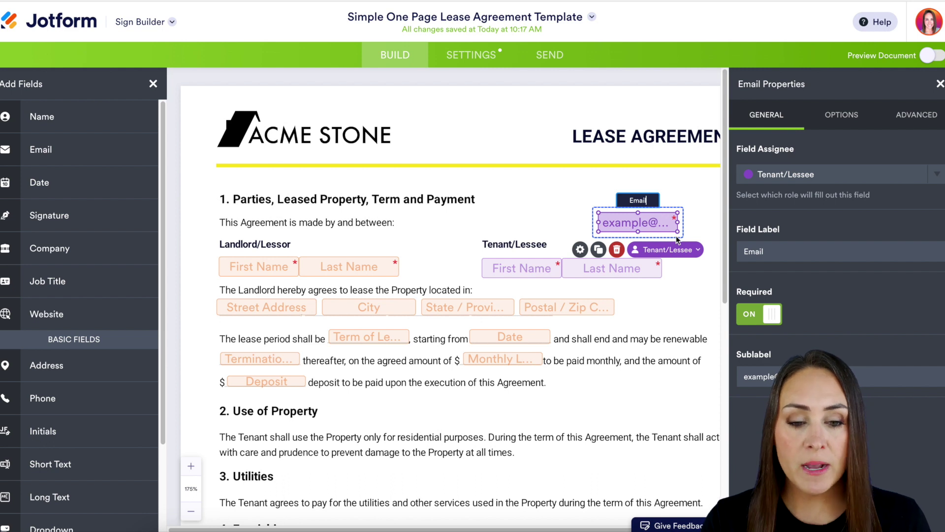
left_click(688, 251)
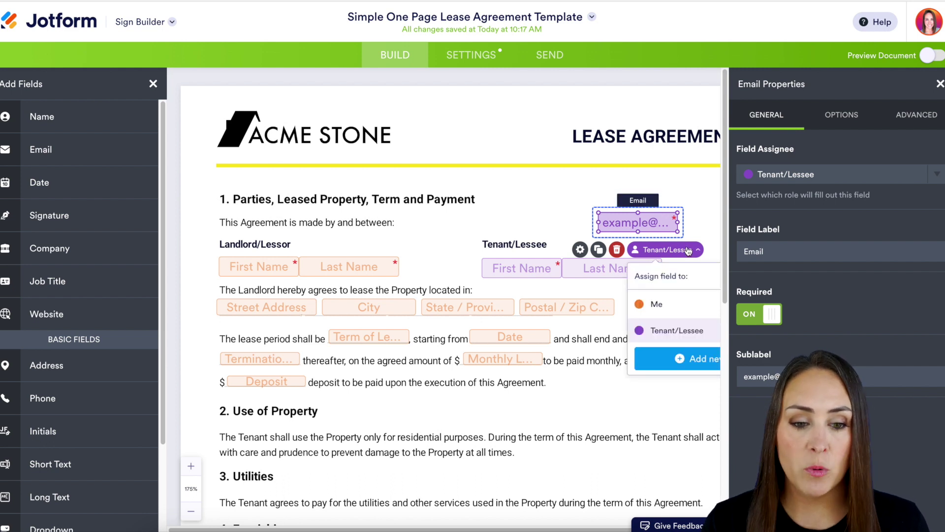
left_click(807, 176)
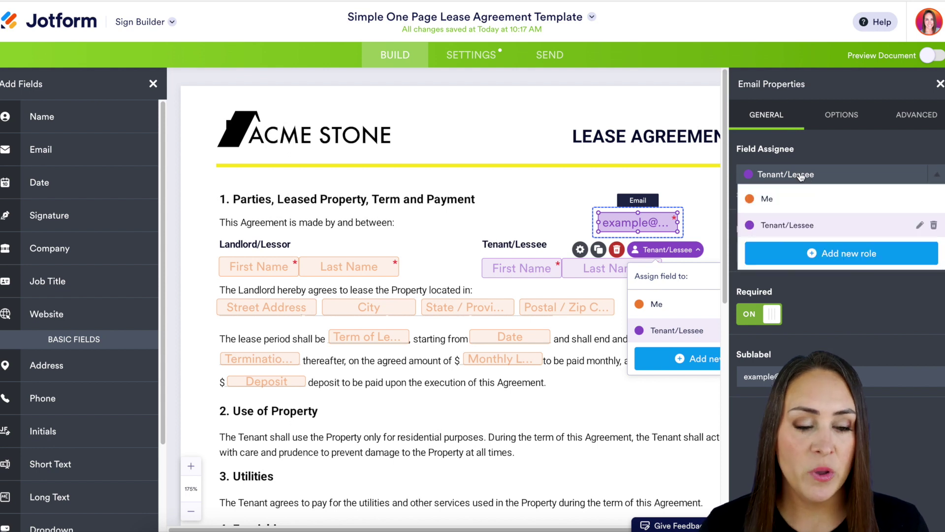
left_click(703, 177)
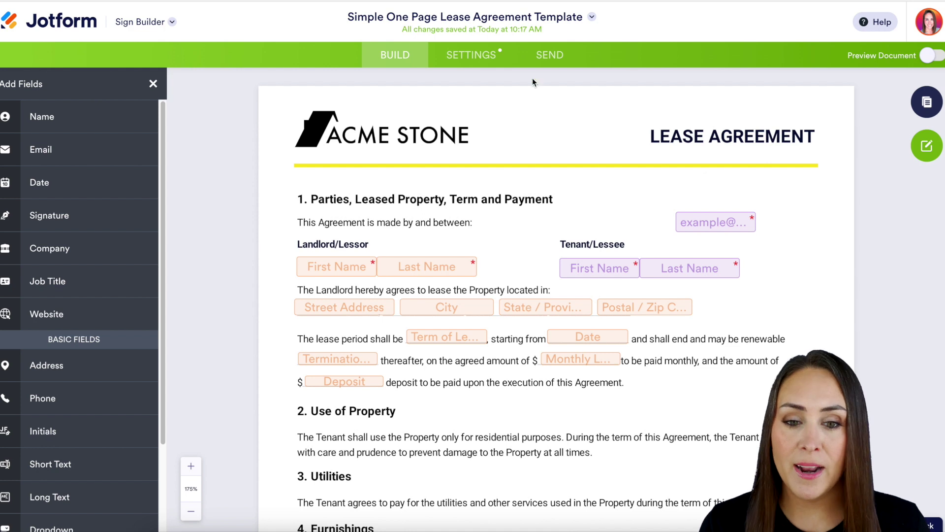
left_click(475, 51)
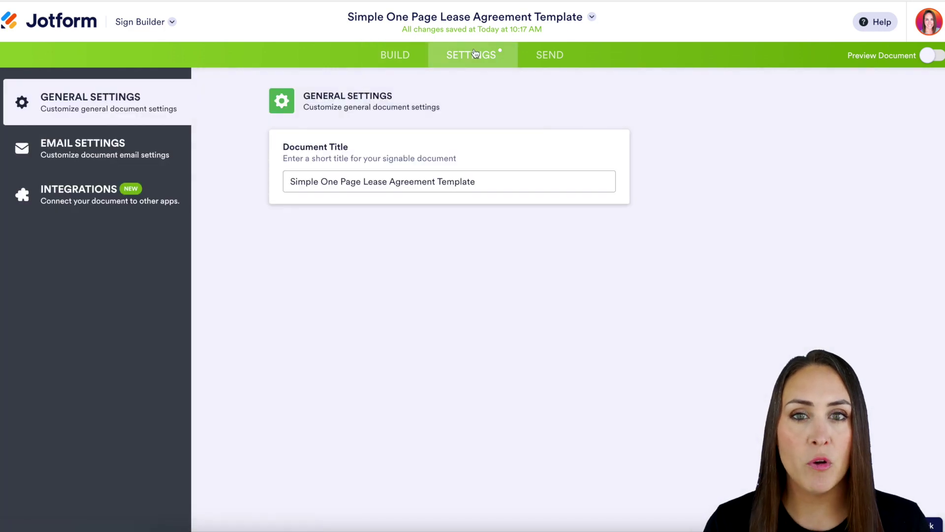
- Choose the monday.com card from the document's Integrations list
left_click(52, 203)
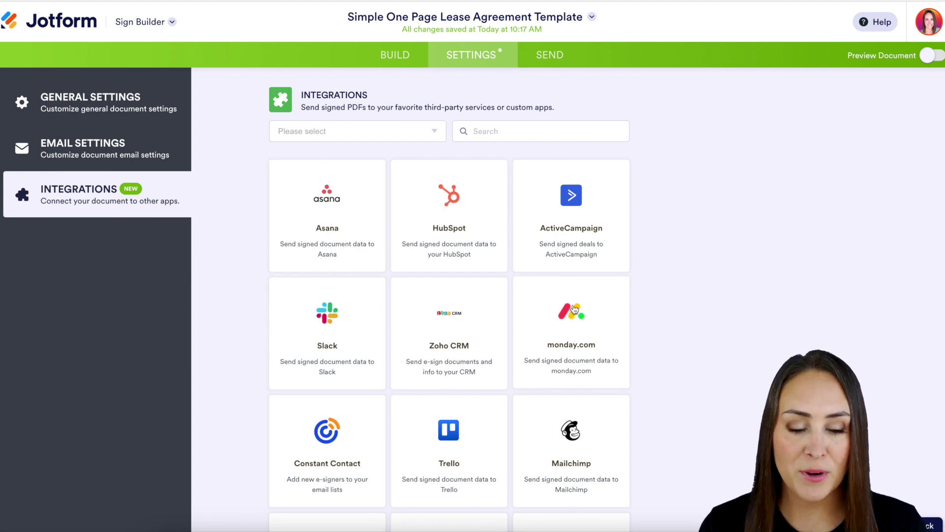
left_click(592, 332)
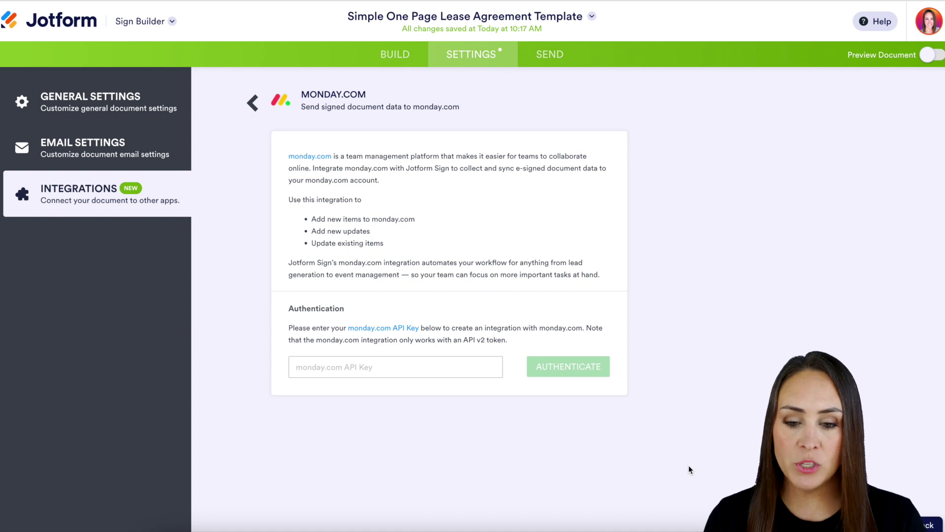
- Paste the monday.com API key and authenticate the connection
left_click(365, 367)
key("ctrl+v")
left_click(590, 369)
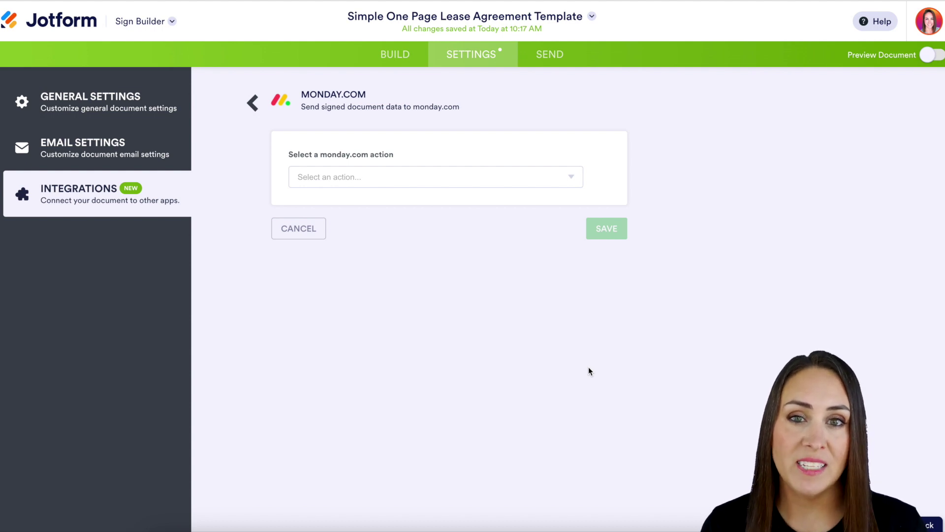
- Set the action to Create an item on the Leads board in the New Leads group
left_click(563, 177)
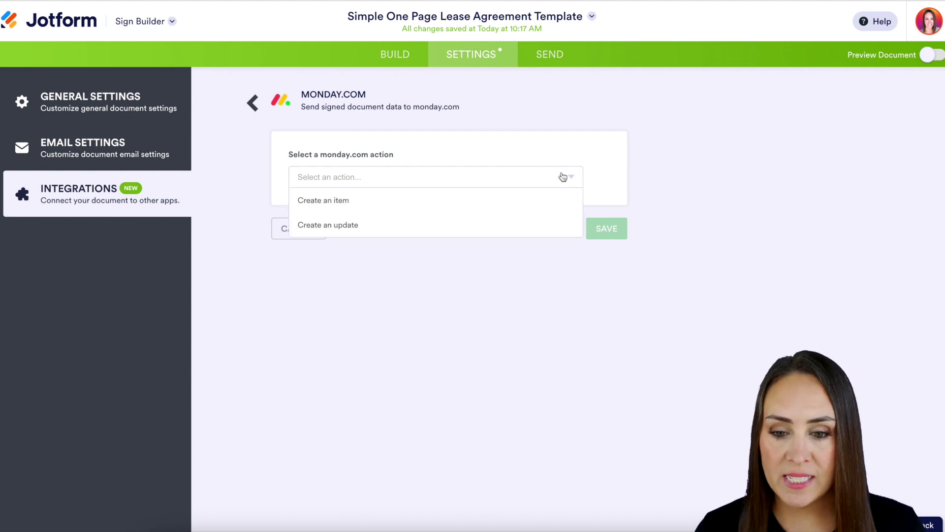
left_click(472, 200)
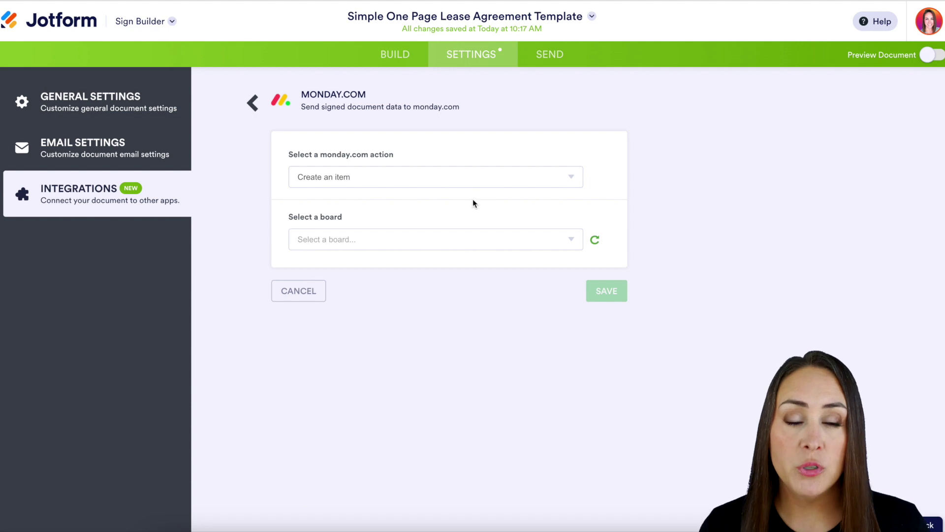
left_click(570, 244)
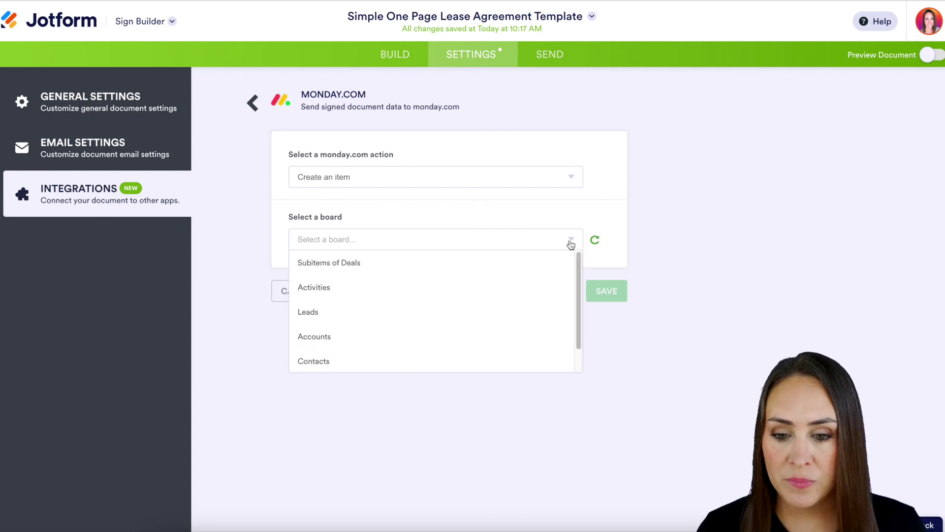
left_click(483, 313)
left_click(506, 306)
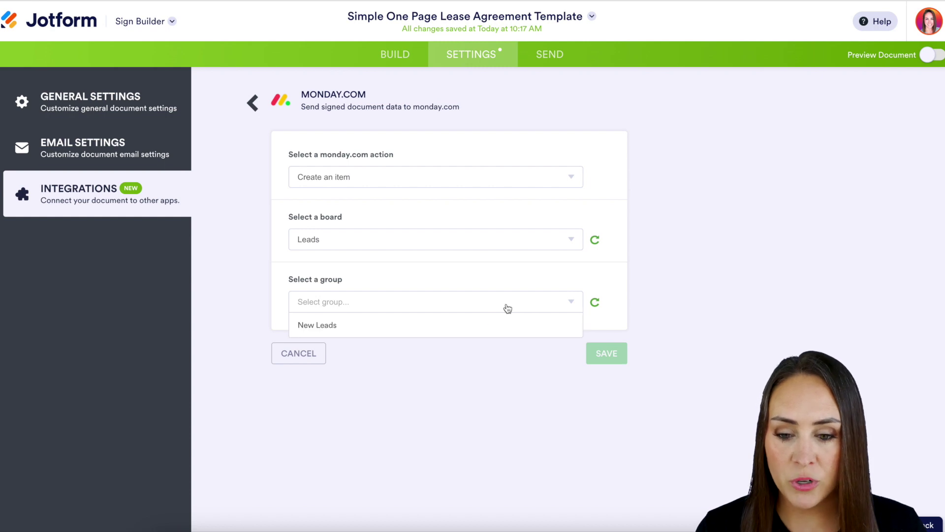
left_click(491, 323)
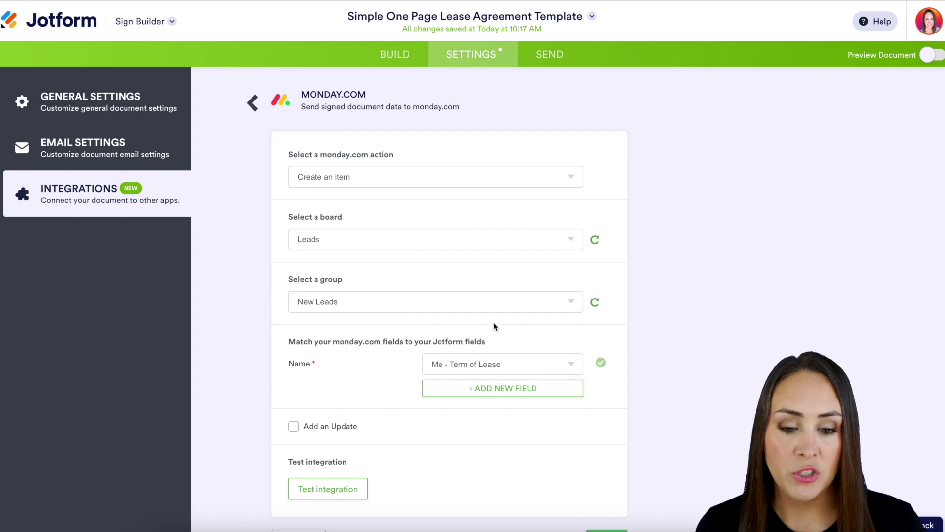
- Map monday.com Name to the tenant's name and Email to the tenant's email
left_click(544, 368)
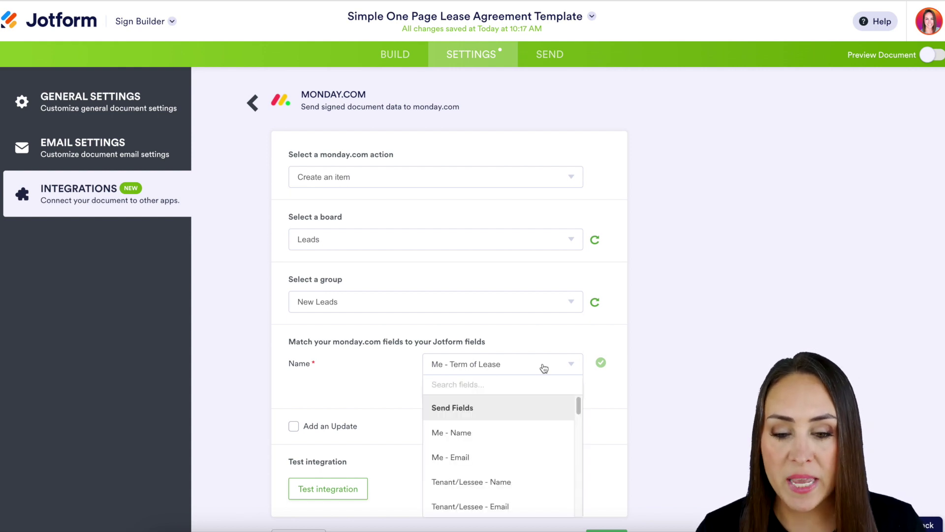
left_click(538, 484)
left_click(525, 397)
left_click(382, 392)
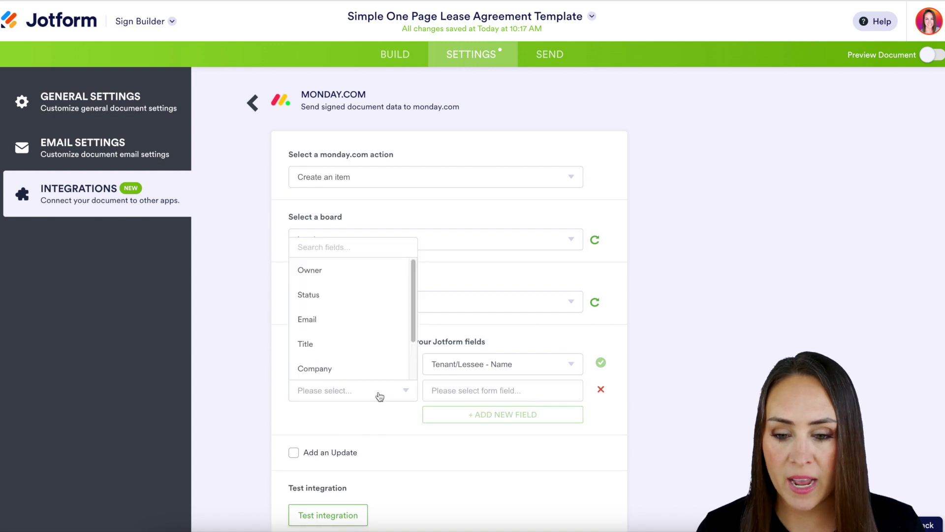
left_click(372, 319)
left_click(545, 389)
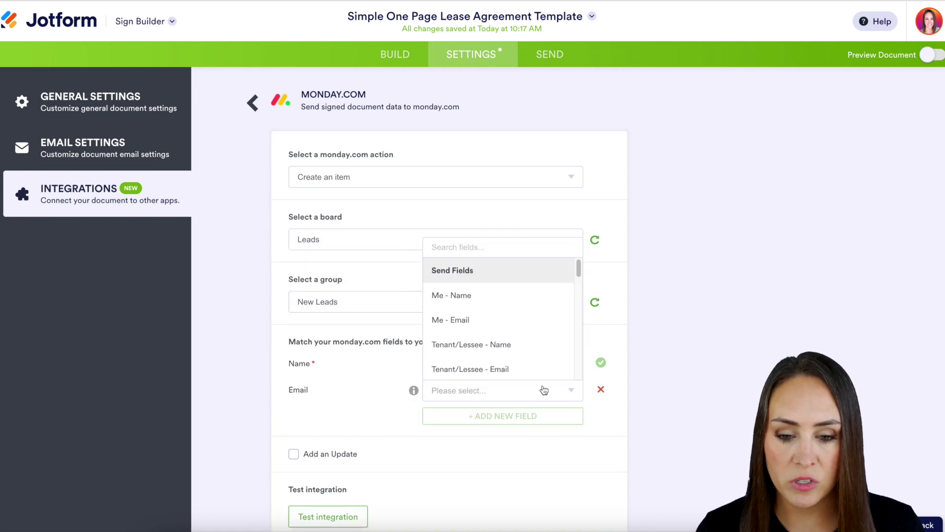
left_click(522, 369)
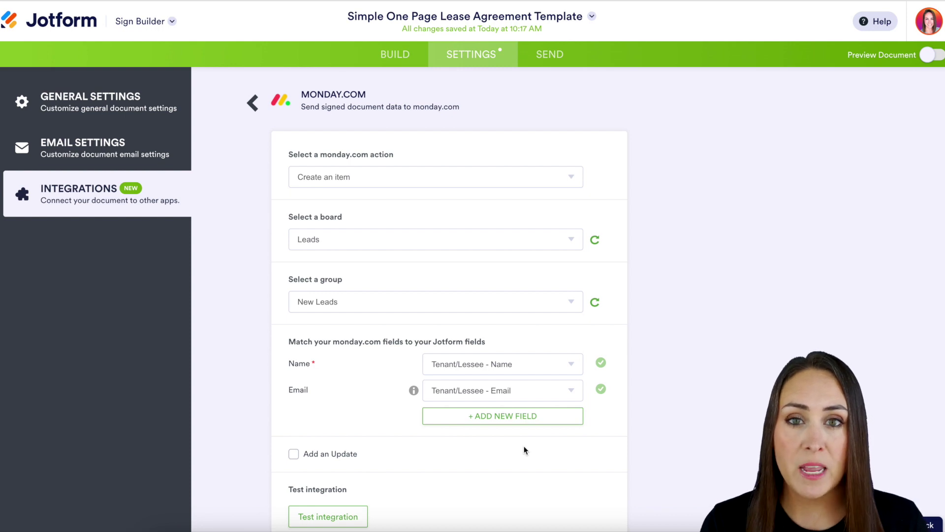
- Save the field mapping and complete and finish the monday.com integration
scroll(521, 445, "down", 2)
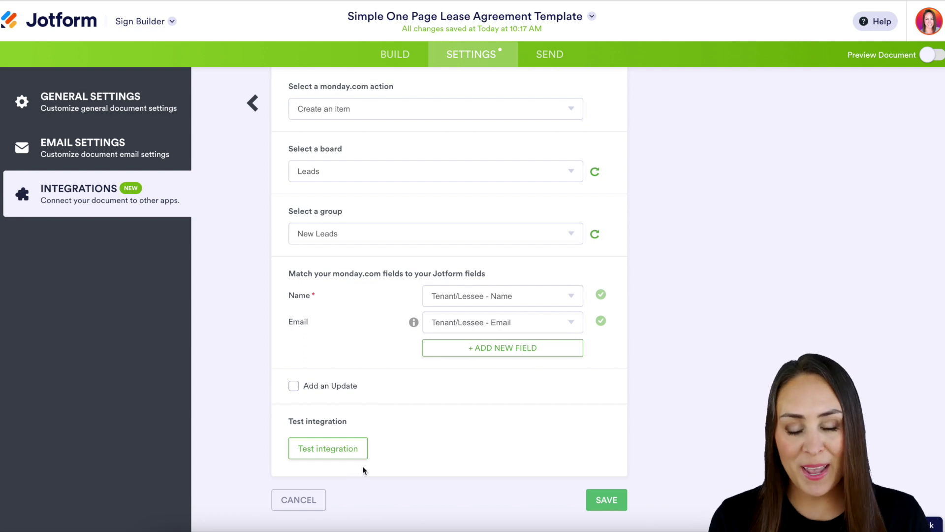
left_click(599, 500)
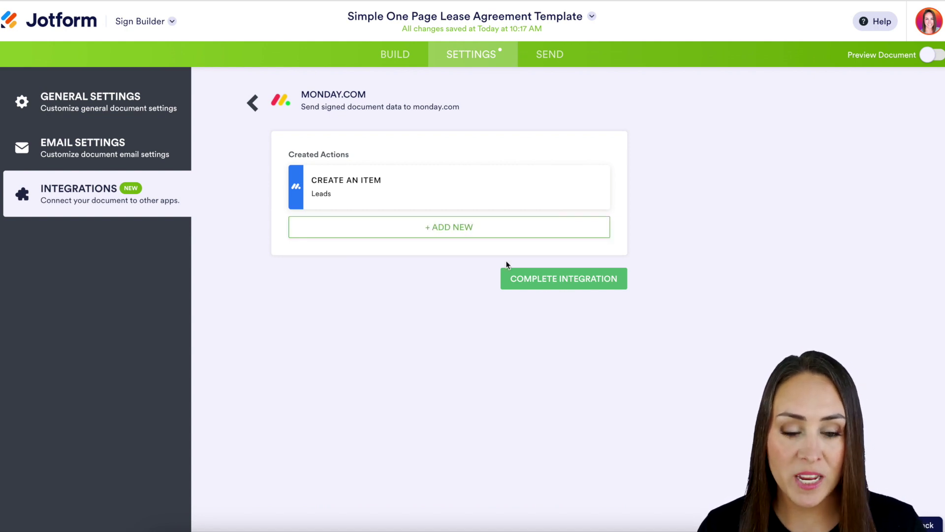
left_click(548, 278)
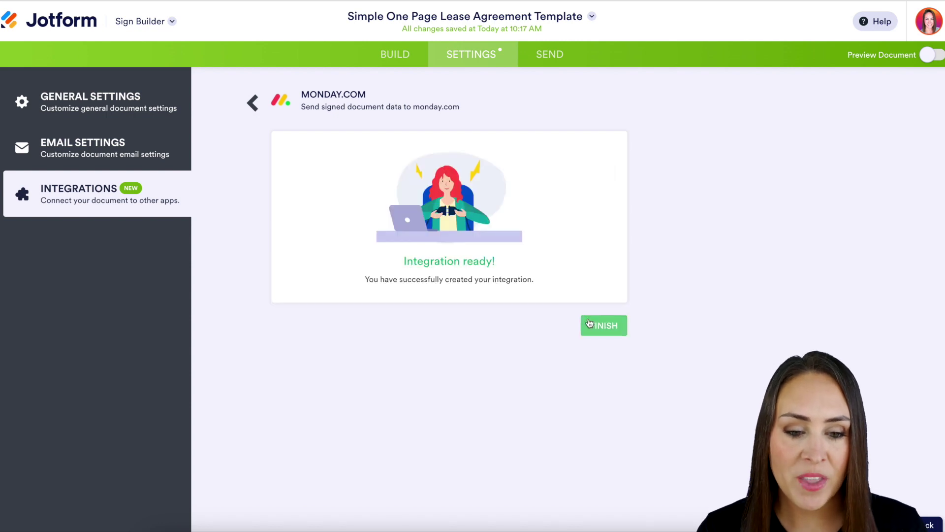
left_click(602, 325)
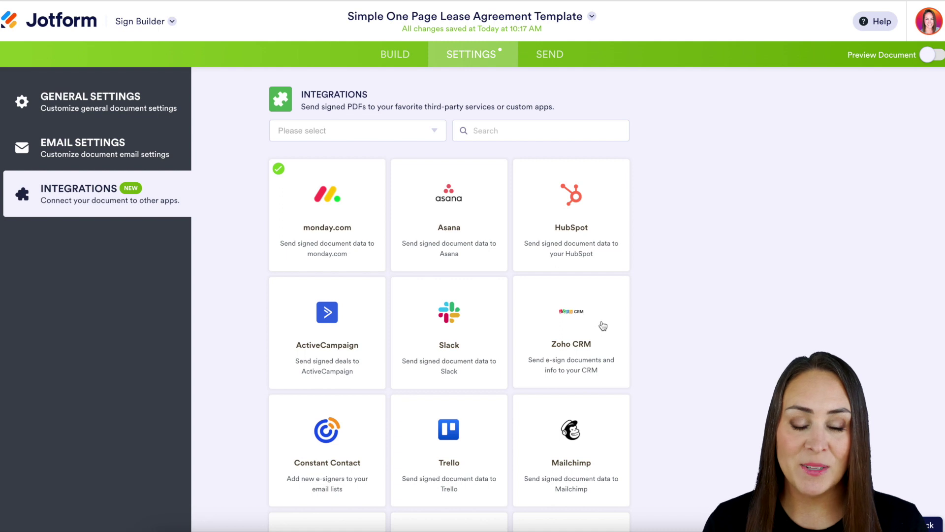
left_click(549, 55)
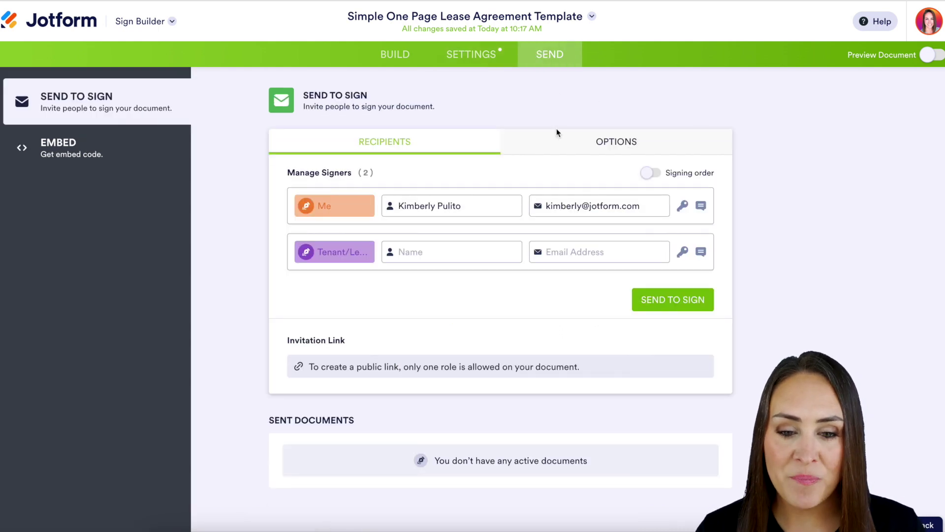
- Enter the tenant signer's name and e-mail, turn on signing order, and reorder the signers
left_click(444, 256)
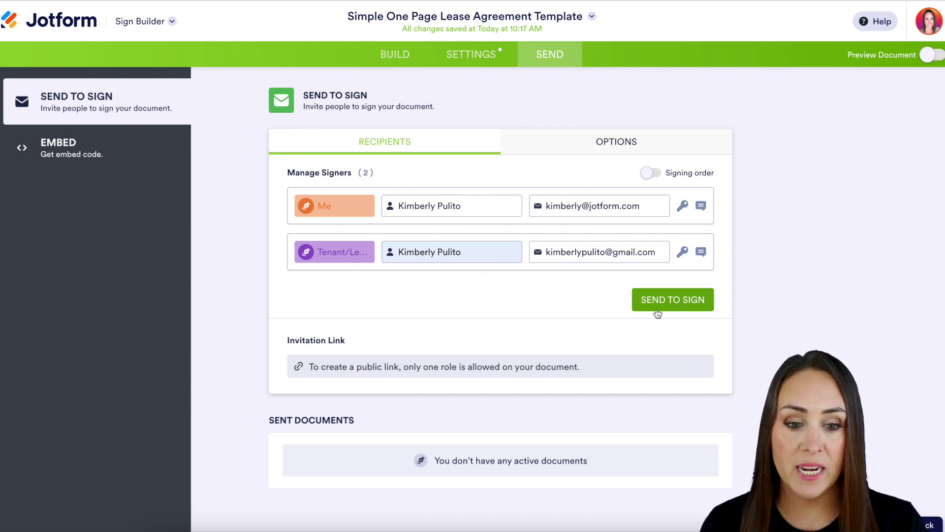
left_click(651, 173)
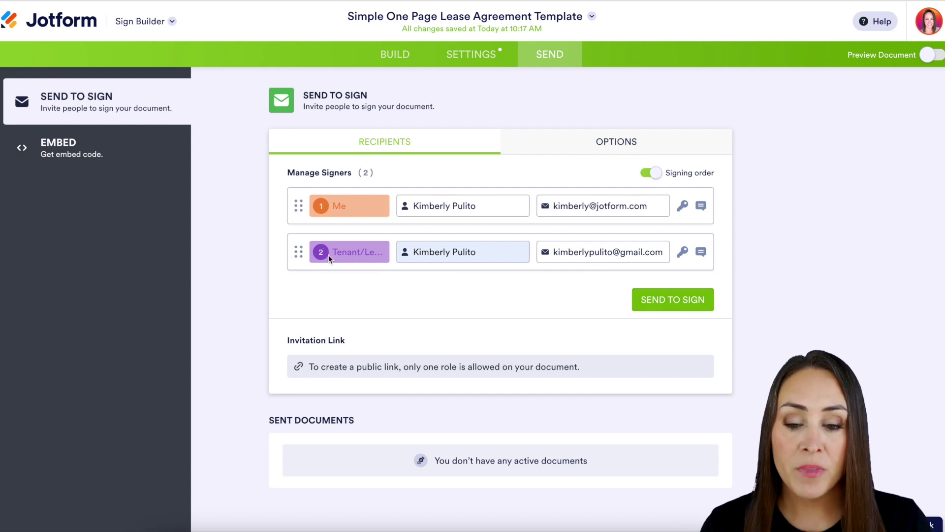
mouse_move(297, 254)
left_mouse_down()
mouse_move(288, 214)
mouse_move(296, 269)
left_mouse_up()
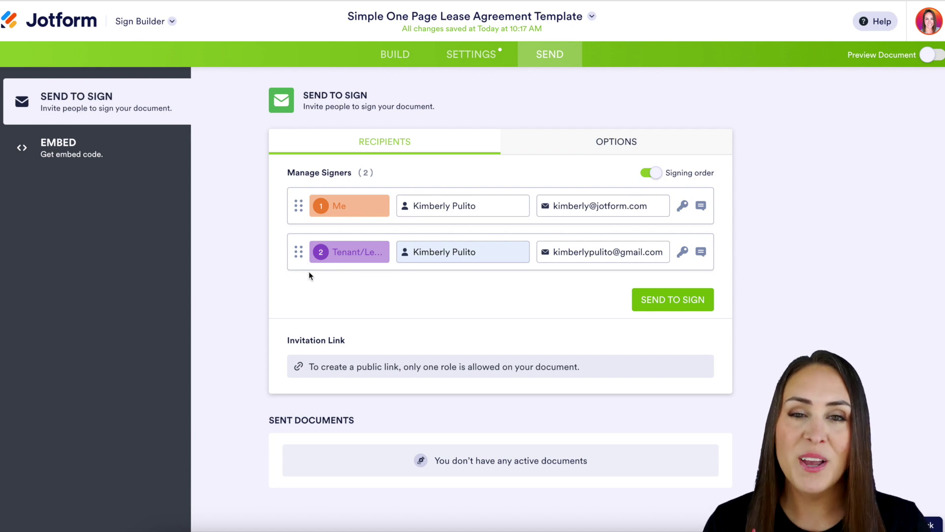
- Send the lease to both signers and open it from the Gmail signature request
left_click(685, 303)
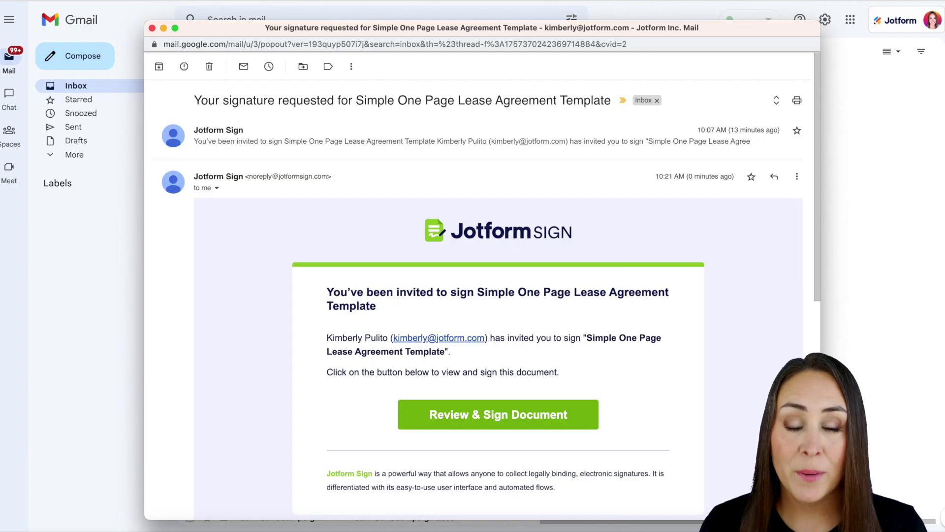
left_click(521, 415)
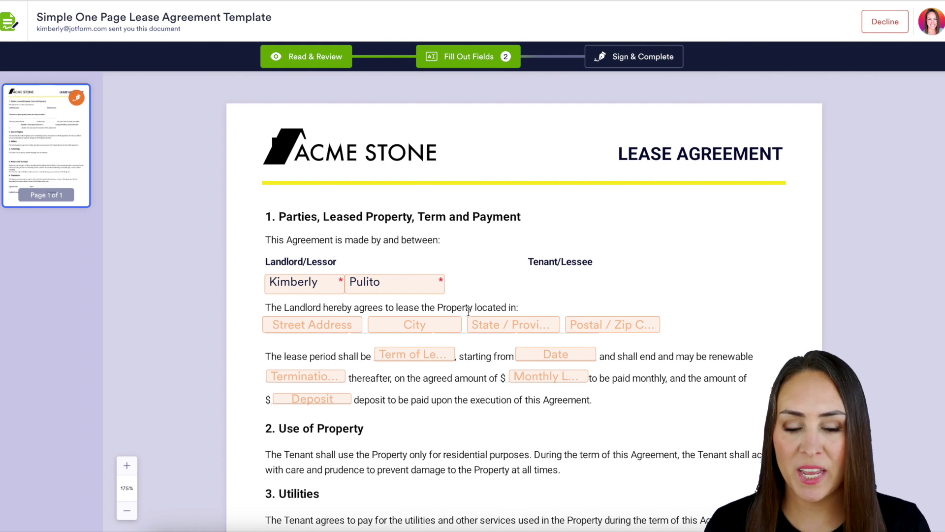
- Apply the typed signature to the Landlord signature field
scroll(470, 311, "down", 1)
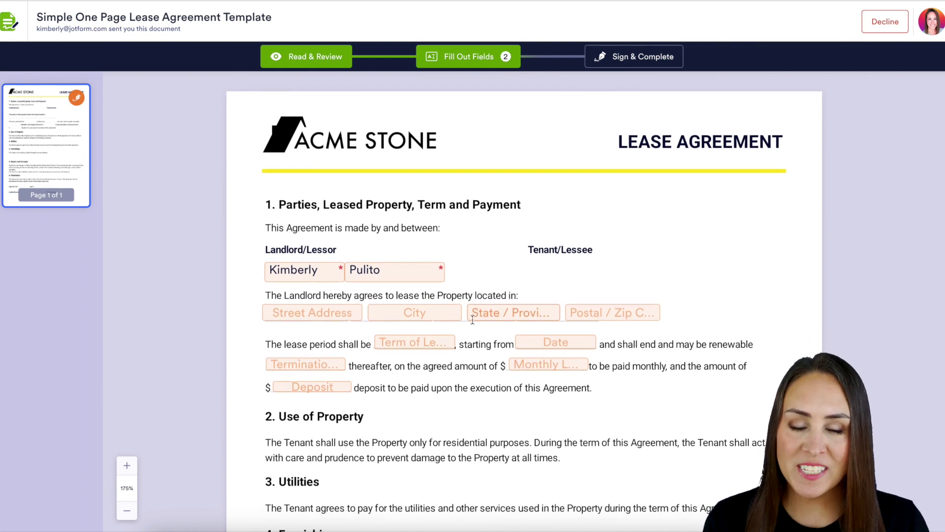
scroll(475, 325, "down", 2)
scroll(474, 323, "down", 8)
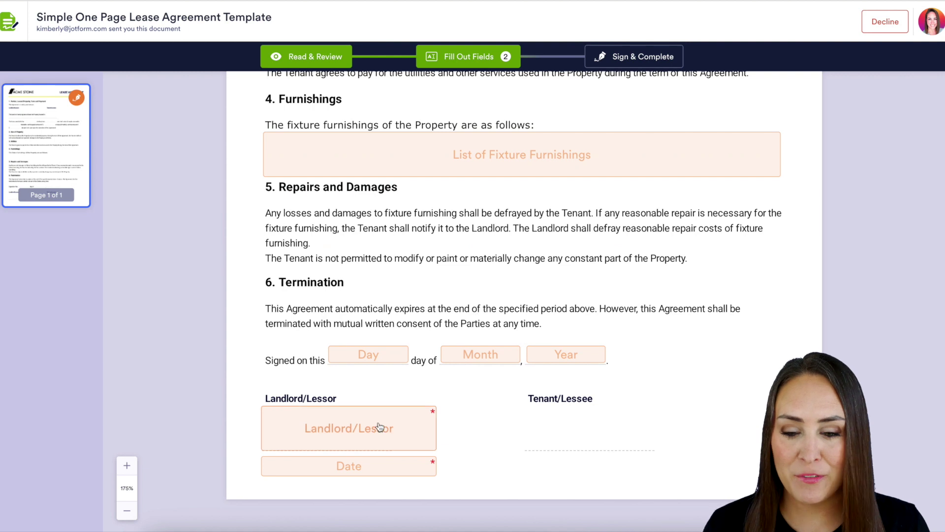
left_click(380, 426)
left_click(478, 330)
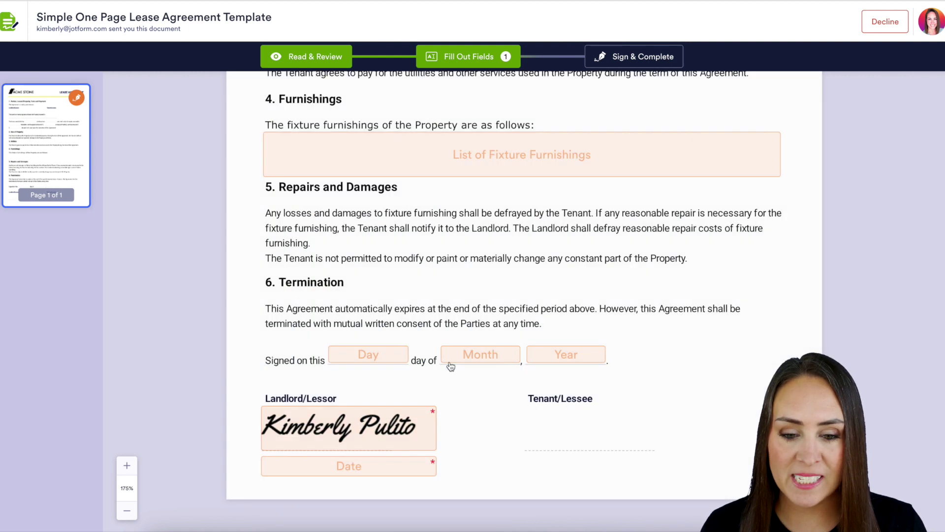
- Date the landlord's signature 02-09-2023, then sign, accept and send
left_click(414, 462)
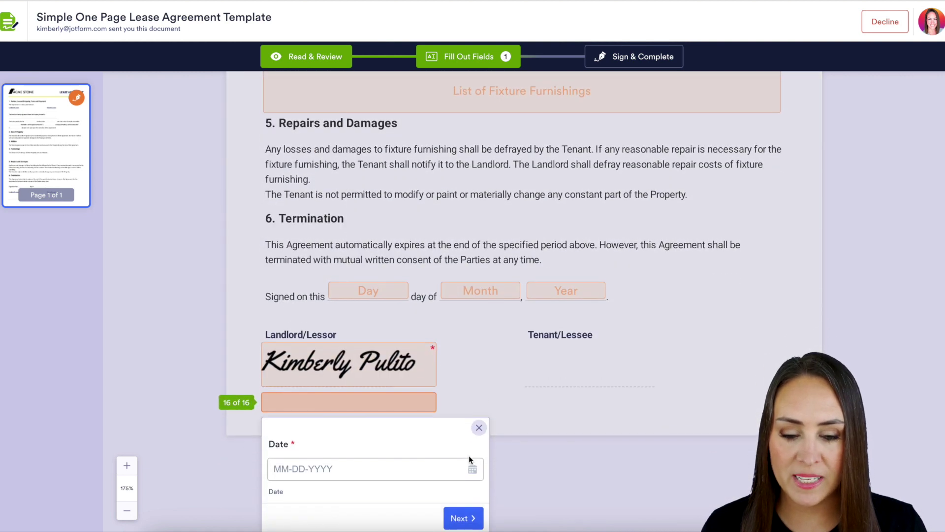
left_click(405, 452)
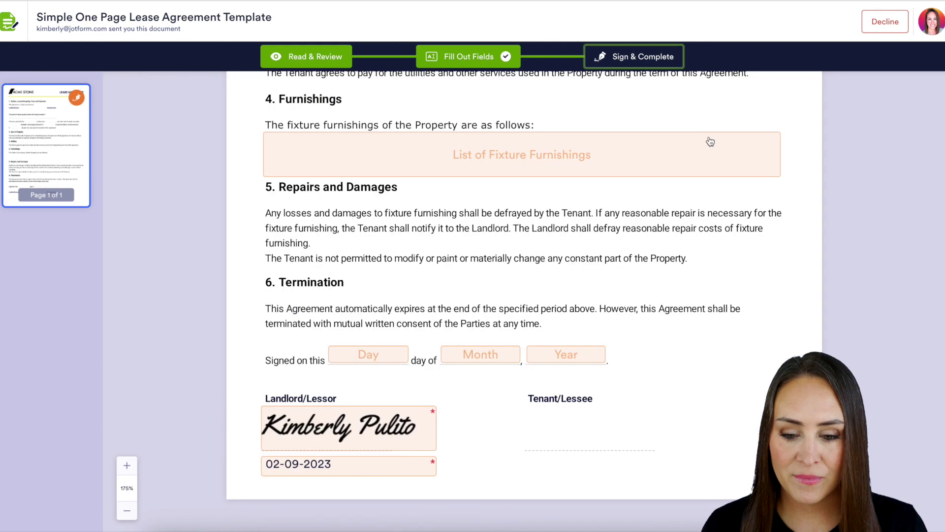
left_click(659, 57)
left_click(583, 364)
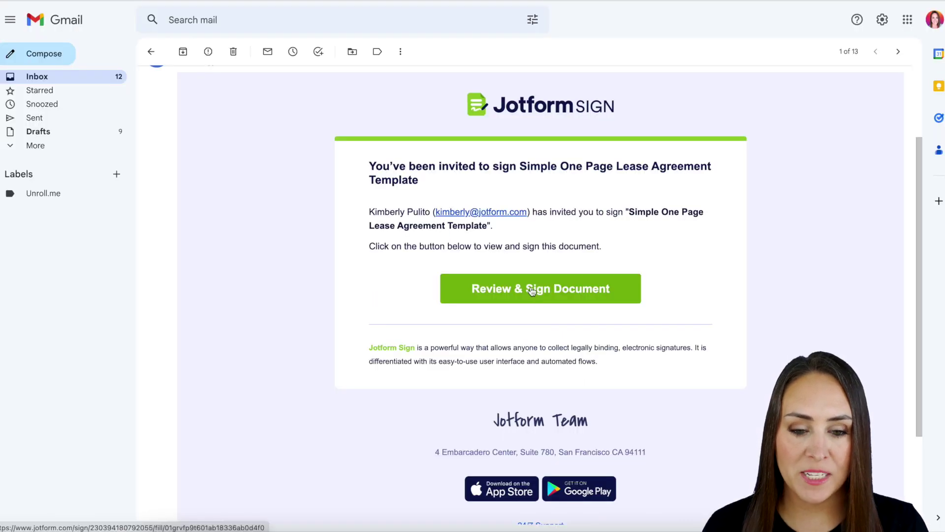
- Open the tenant's copy of the lease and apply the typed Tenant/Lessee signature
left_click(531, 290)
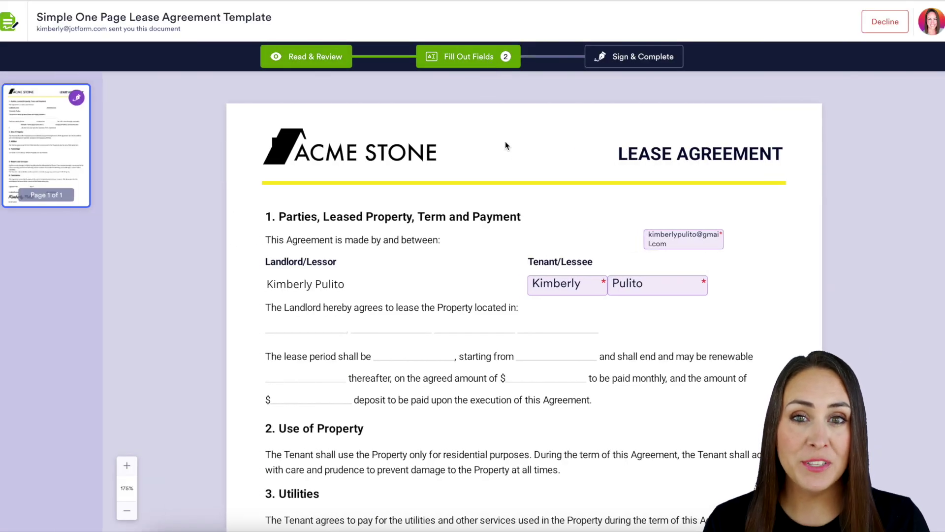
scroll(596, 300, "down", 9)
left_click(629, 429)
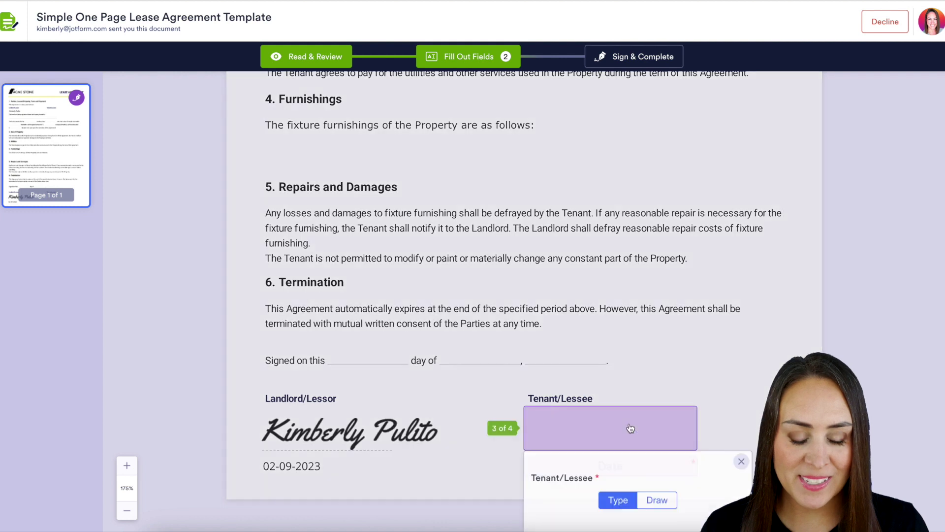
left_click(743, 328)
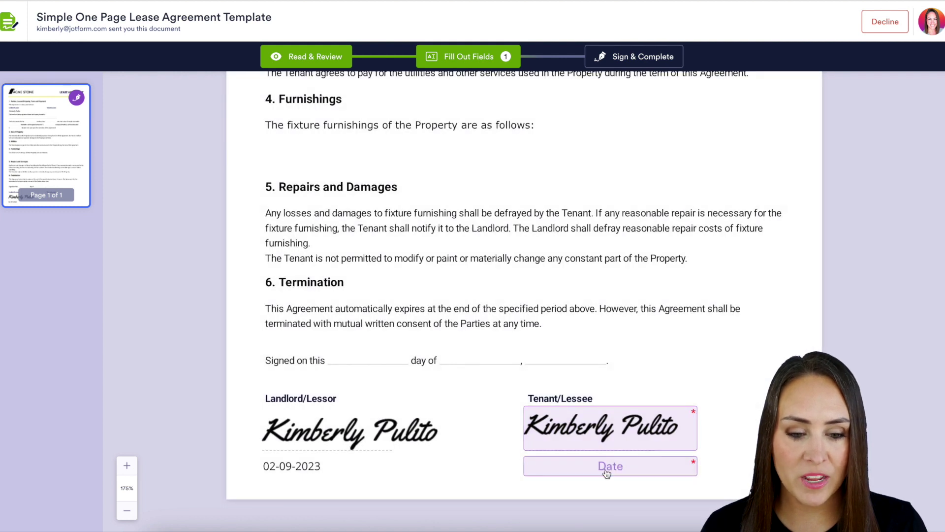
- Date the tenant's signature 02-09-2023, then sign, accept and send
left_click(607, 473)
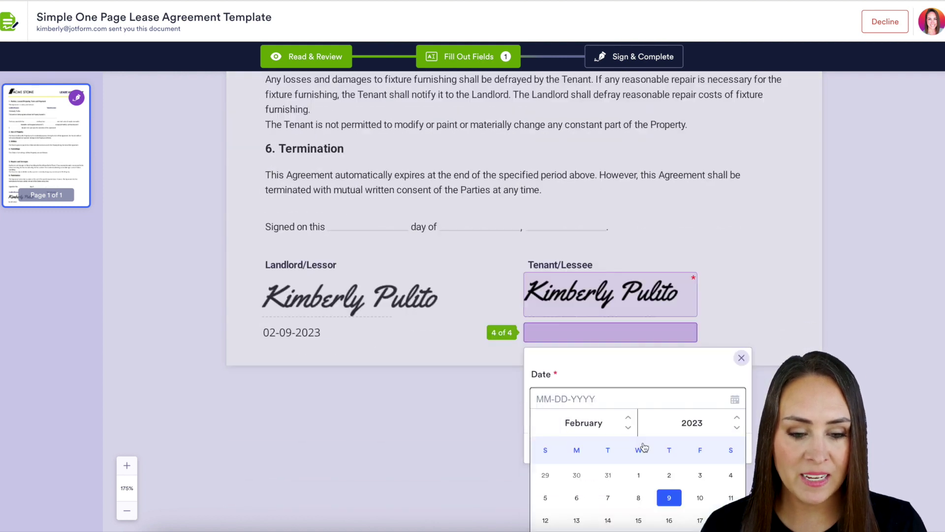
left_click(669, 451)
left_click(696, 515)
left_click(620, 359)
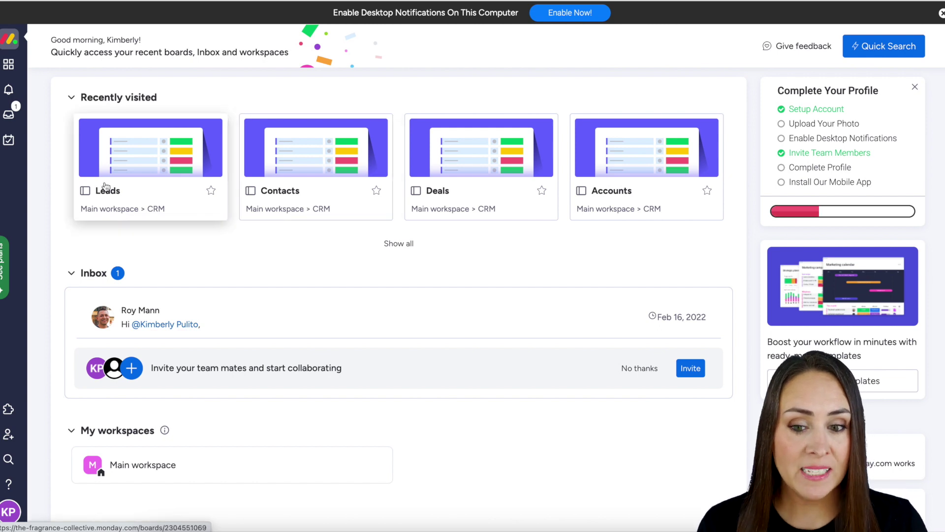
- Open the monday.com Leads board and dismiss the email-integrations tip to see the new tenant lead
left_click(132, 157)
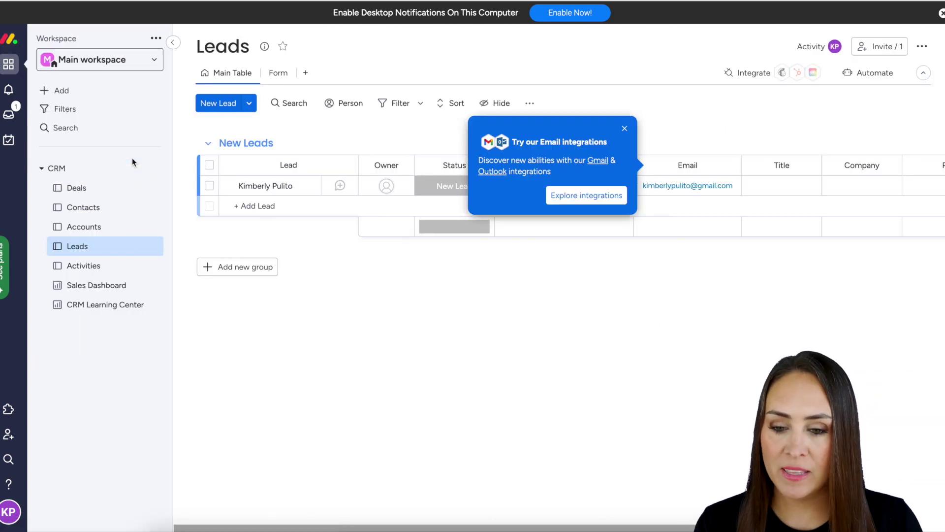
left_click(626, 130)
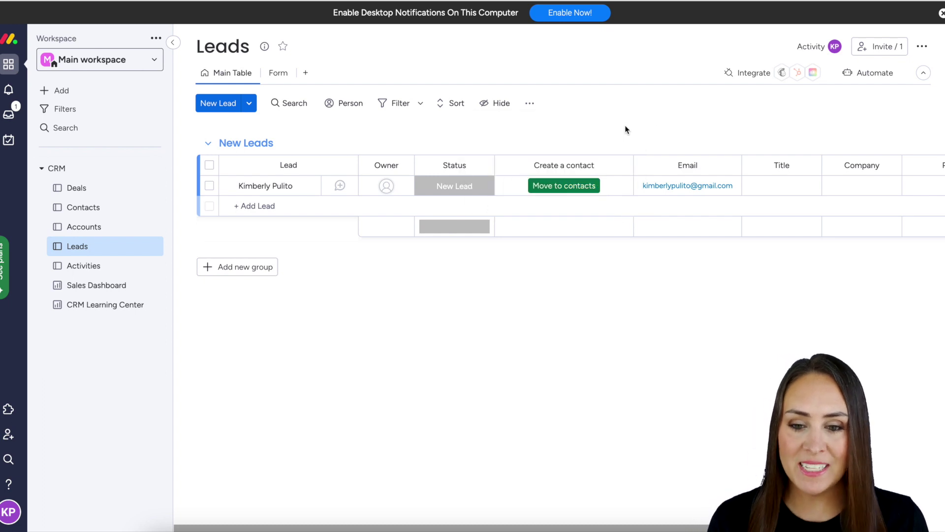